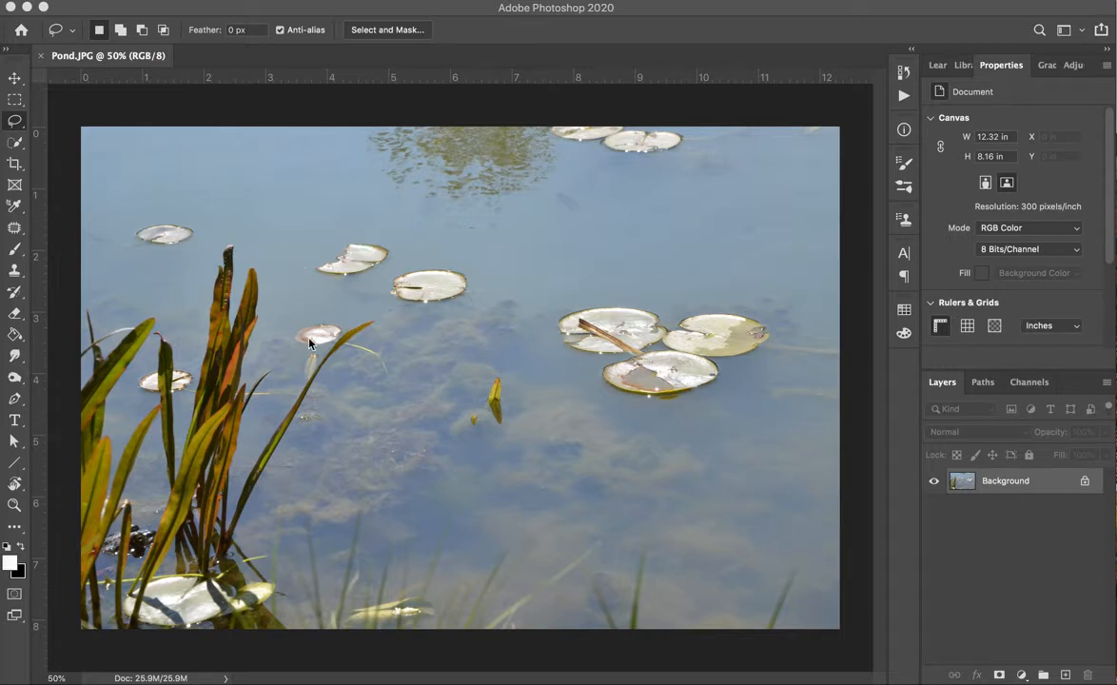
# Add a Levels adjustment layer above the Background, set its midtone value to 0.59, and compare the photo with the layer hidden and shown.
pyautogui.click(1073, 65)
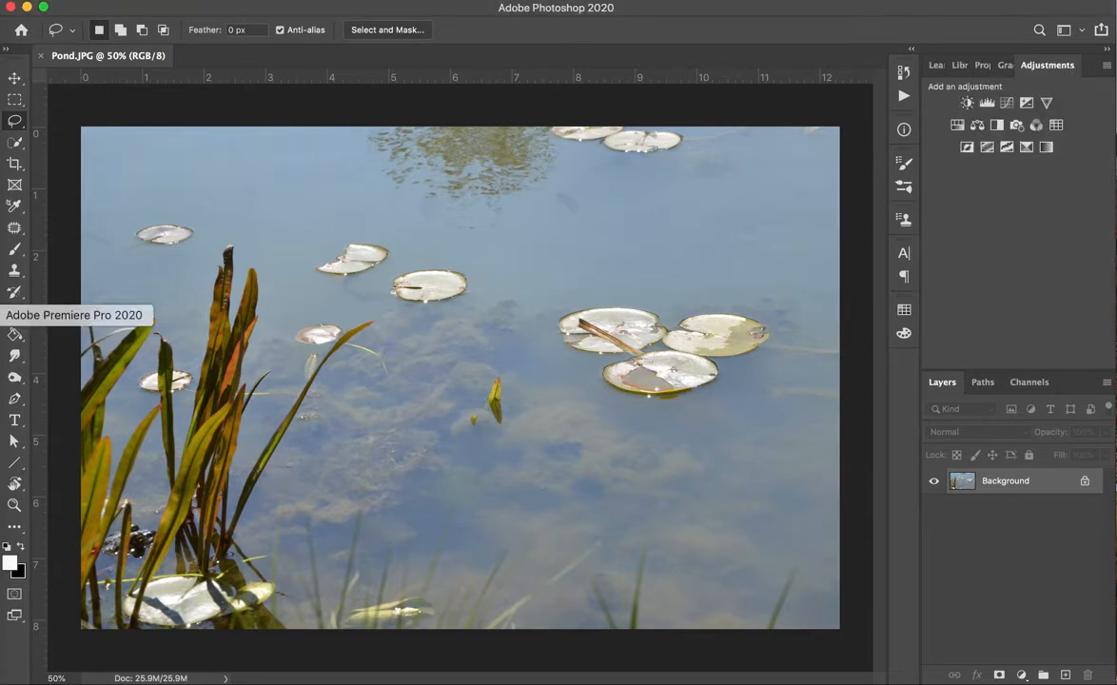
pyautogui.click(994, 107)
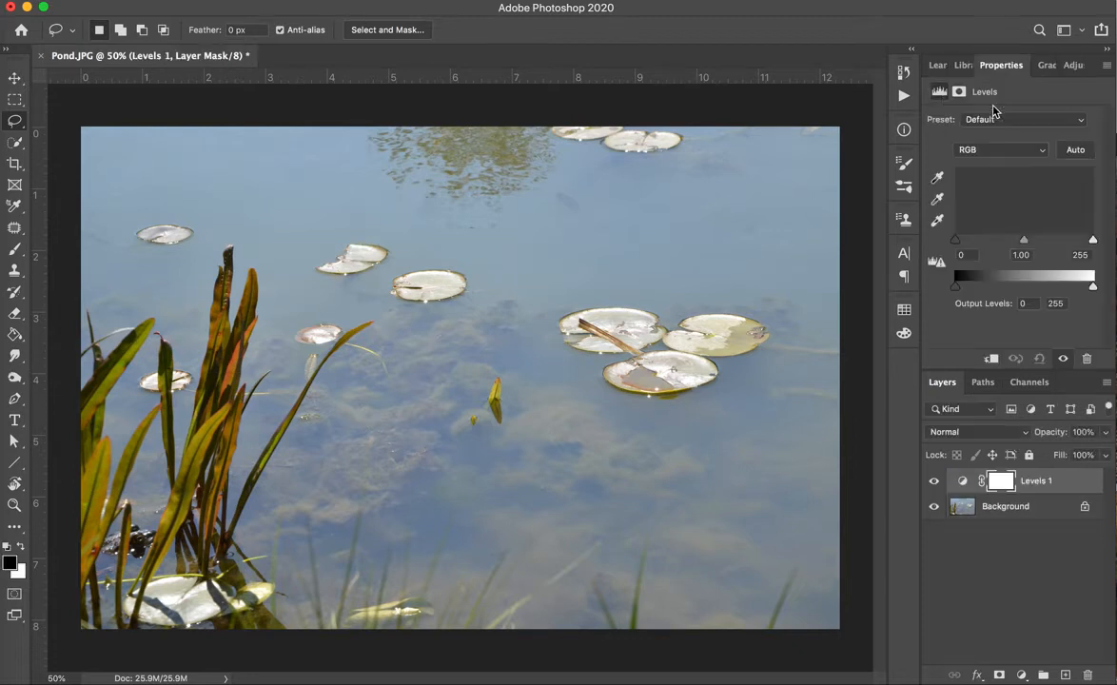
pyautogui.moveTo(889, 244); pyautogui.dragTo(837, 226)
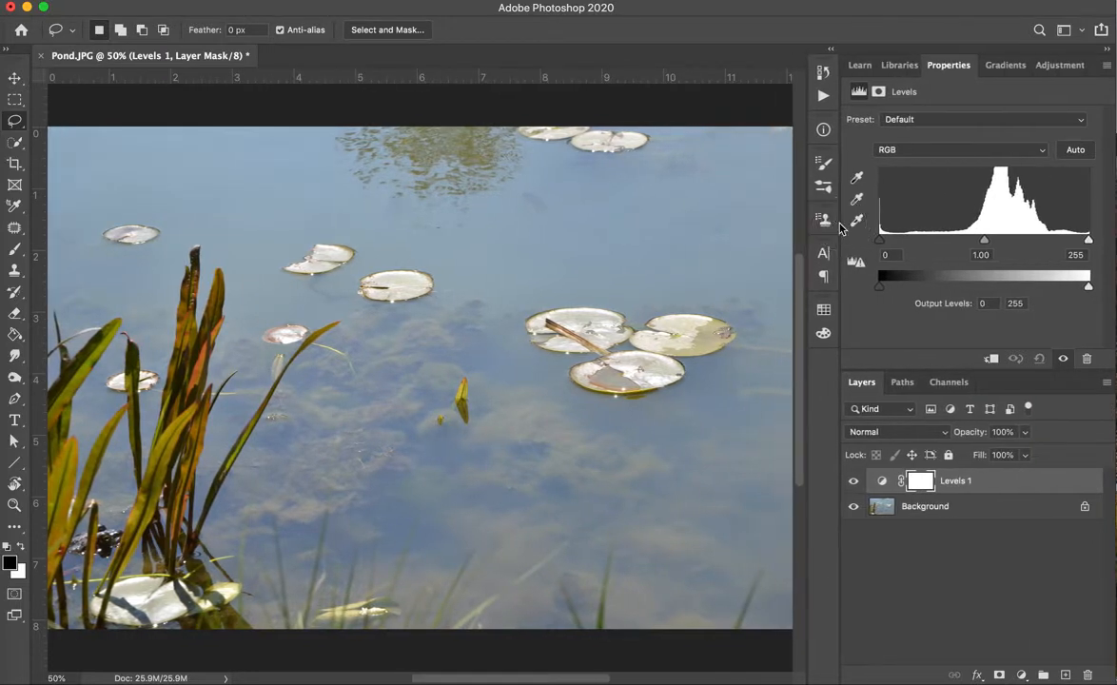
pyautogui.press('super+minus')
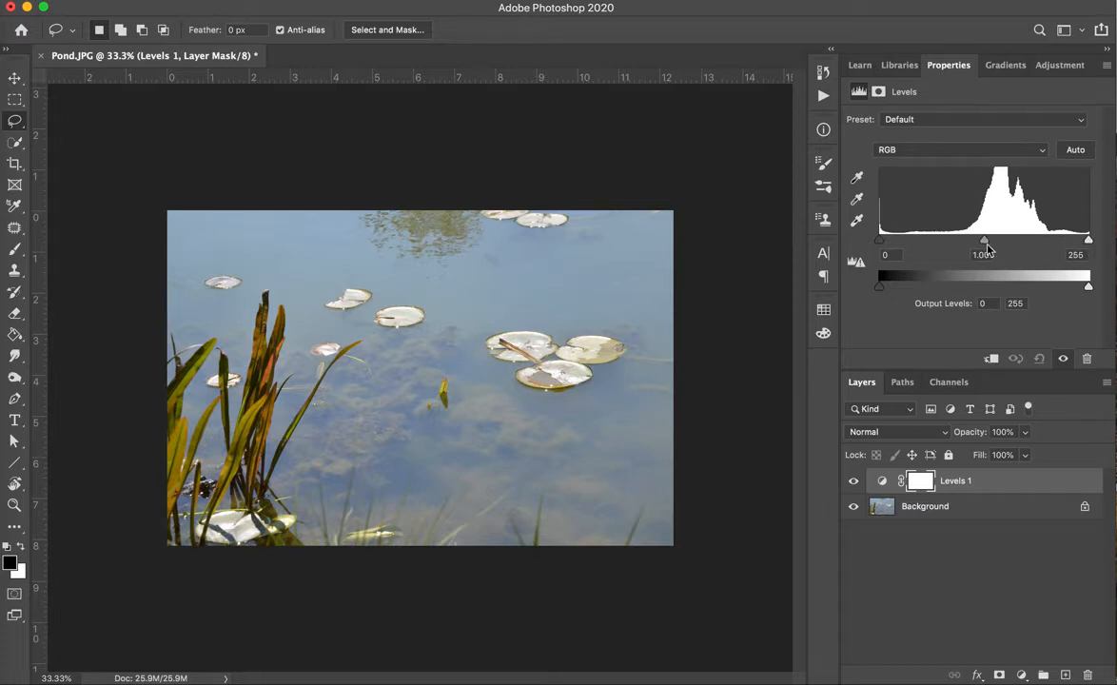
pyautogui.moveTo(987, 246); pyautogui.dragTo(1019, 250)
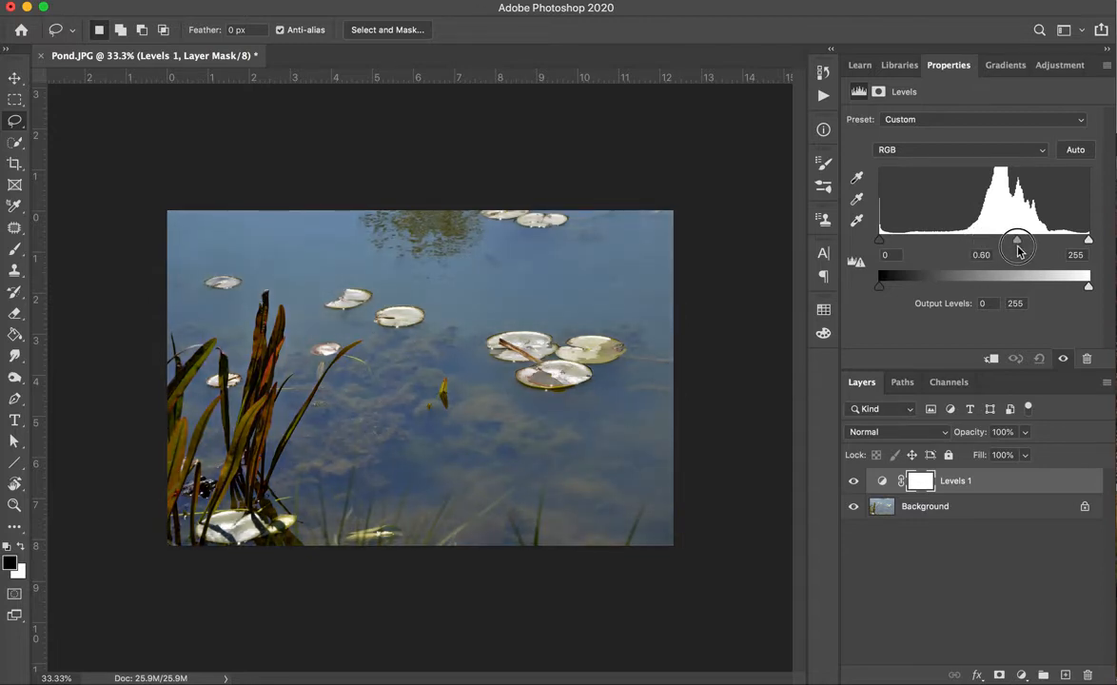
pyautogui.moveTo(1018, 249); pyautogui.dragTo(1018, 242)
pyautogui.click(854, 482)
pyautogui.click(854, 481)
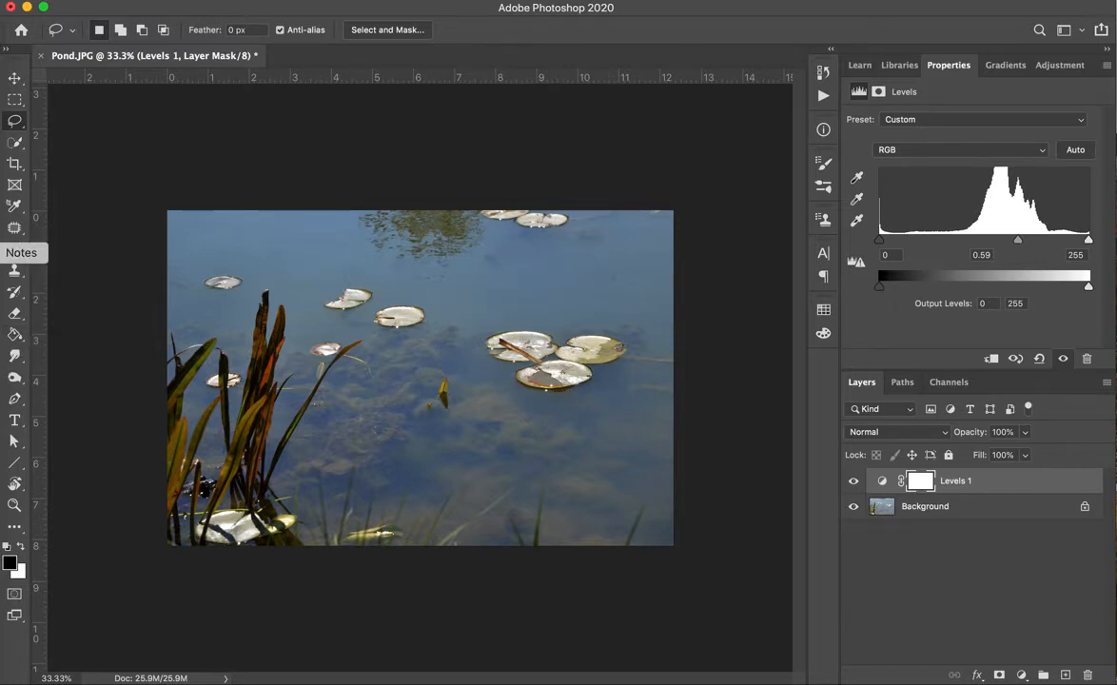
# Select the group of three large lily pads with the Quick Selection tool and darken them using a masked Levels layer with midtones at 0.60.
pyautogui.click(15, 145)
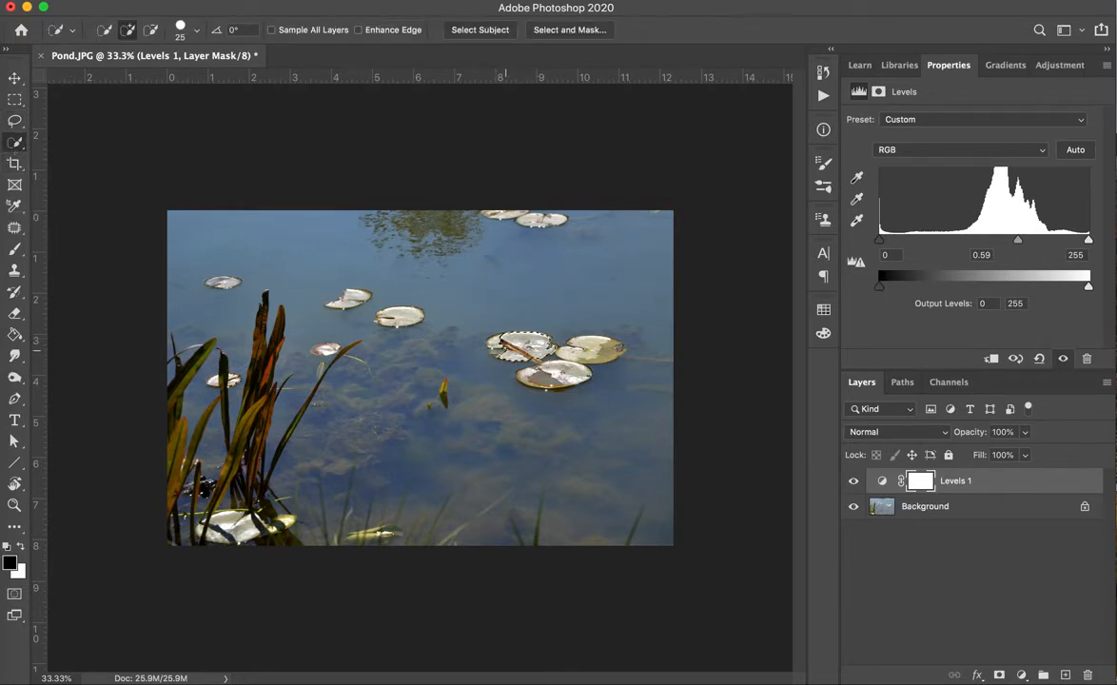
pyautogui.moveTo(593, 342)
pyautogui.mouseDown()
pyautogui.moveTo(601, 351)
pyautogui.moveTo(538, 378)
pyautogui.mouseUp()
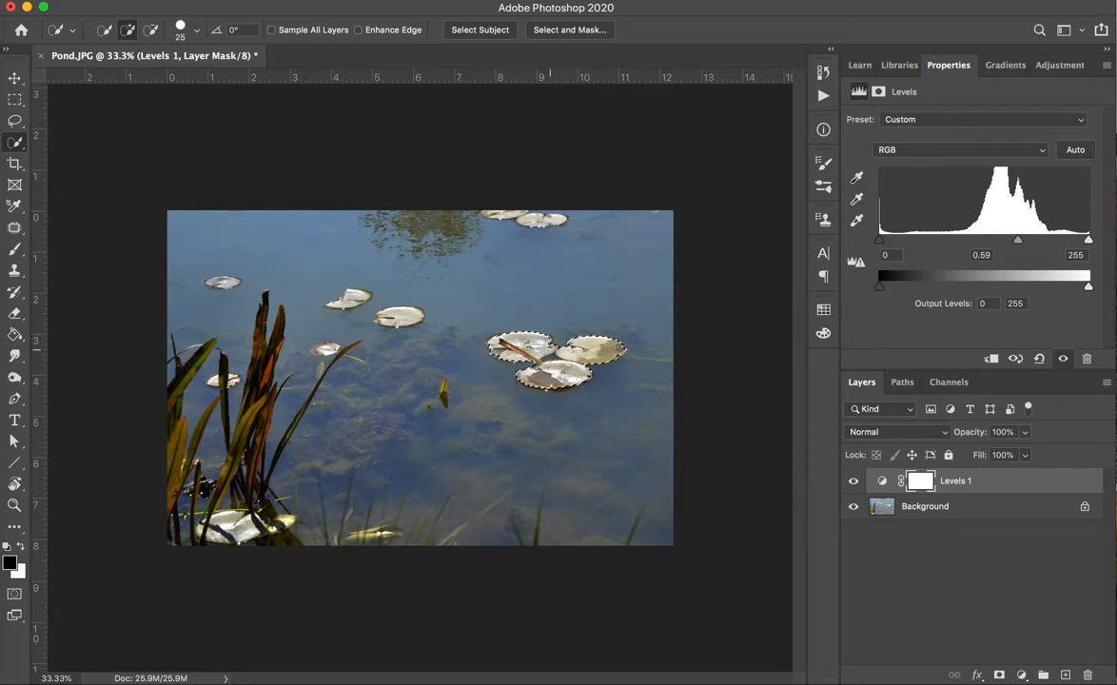
pyautogui.click(1051, 65)
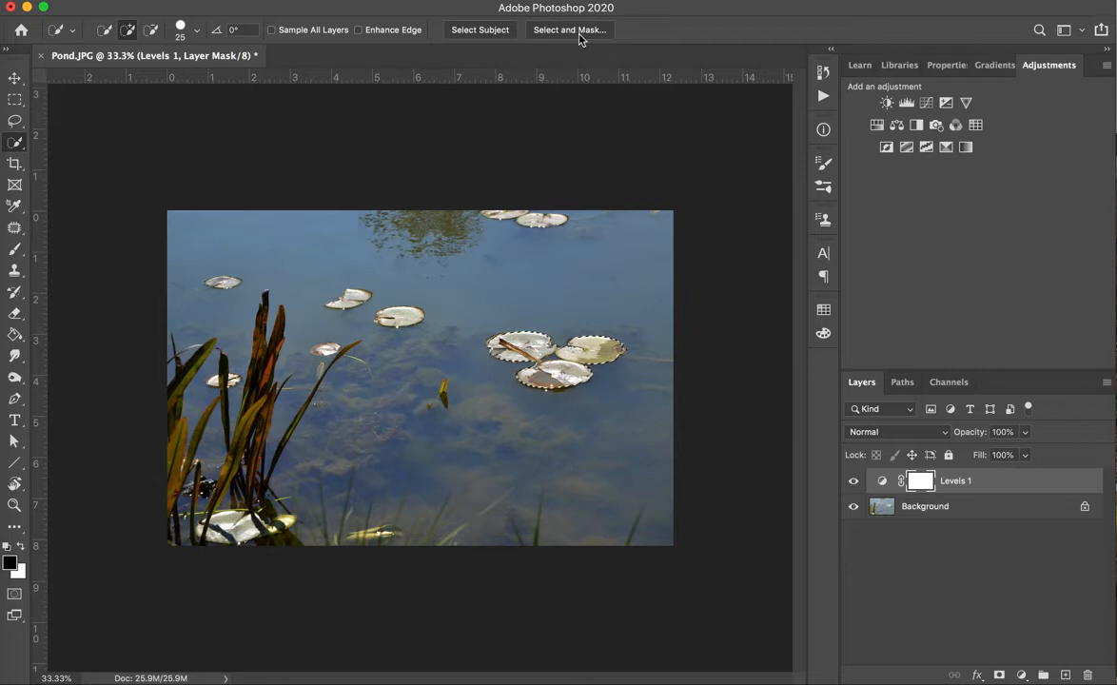
pyautogui.click(906, 102)
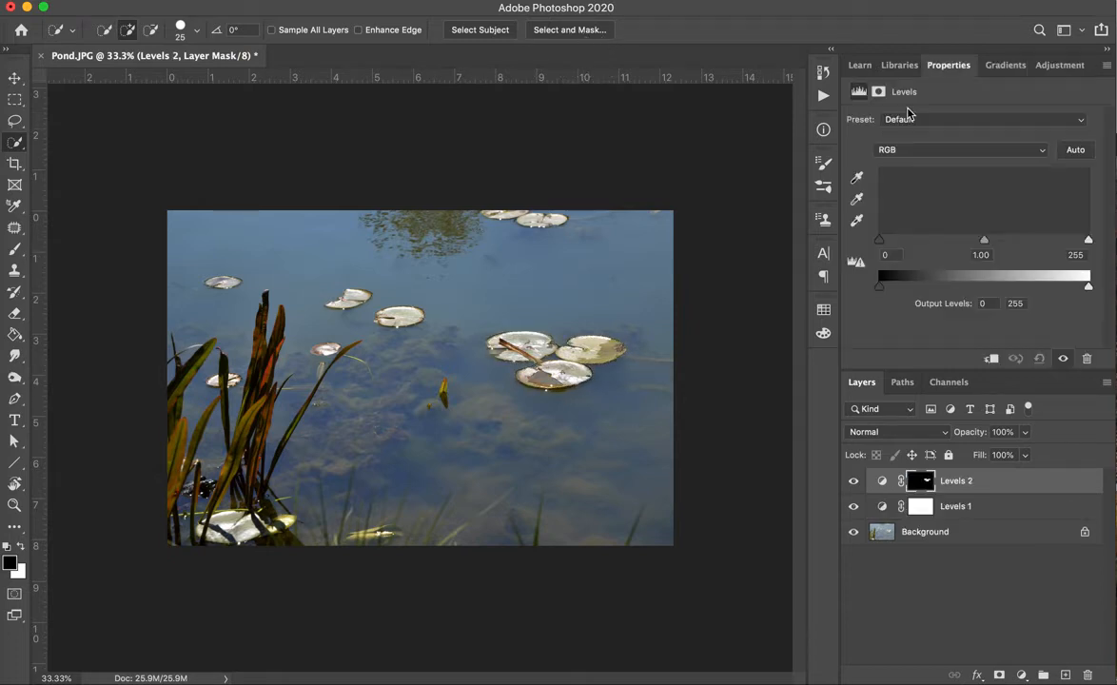
pyautogui.moveTo(984, 240); pyautogui.dragTo(1018, 241)
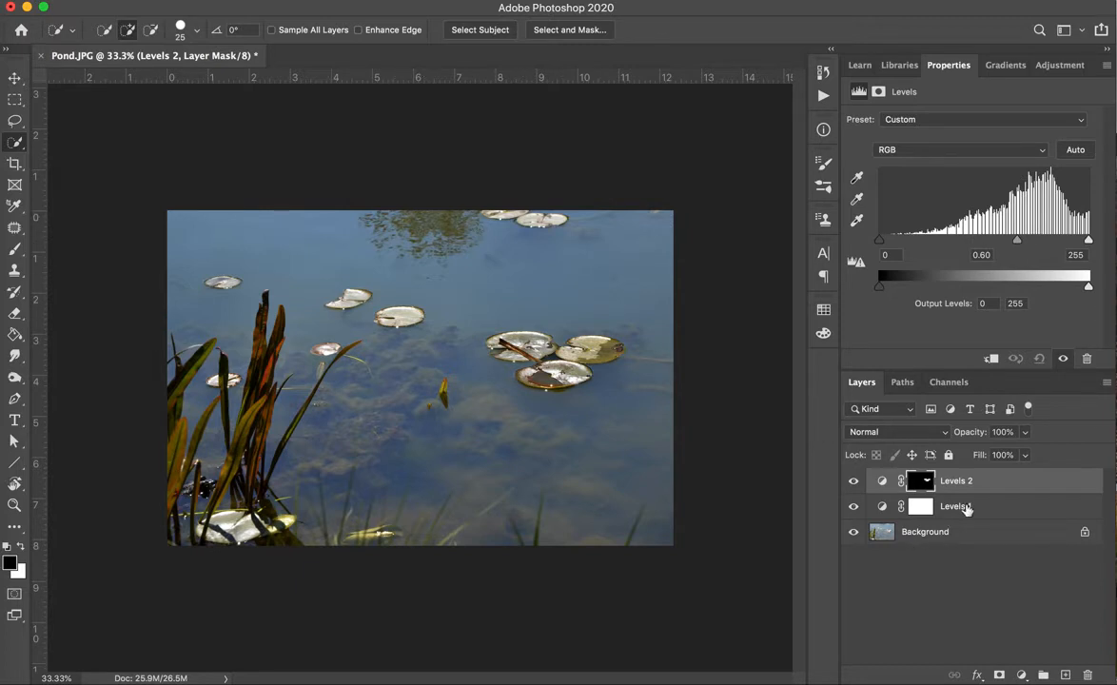
pyautogui.click(966, 508)
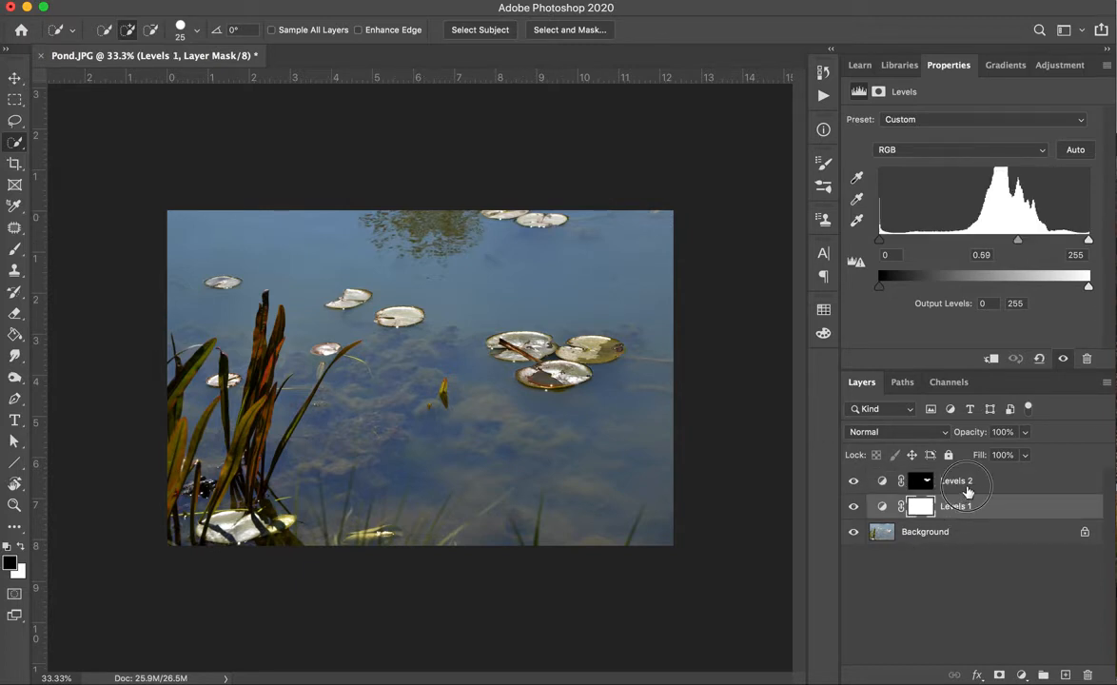
pyautogui.click(974, 481)
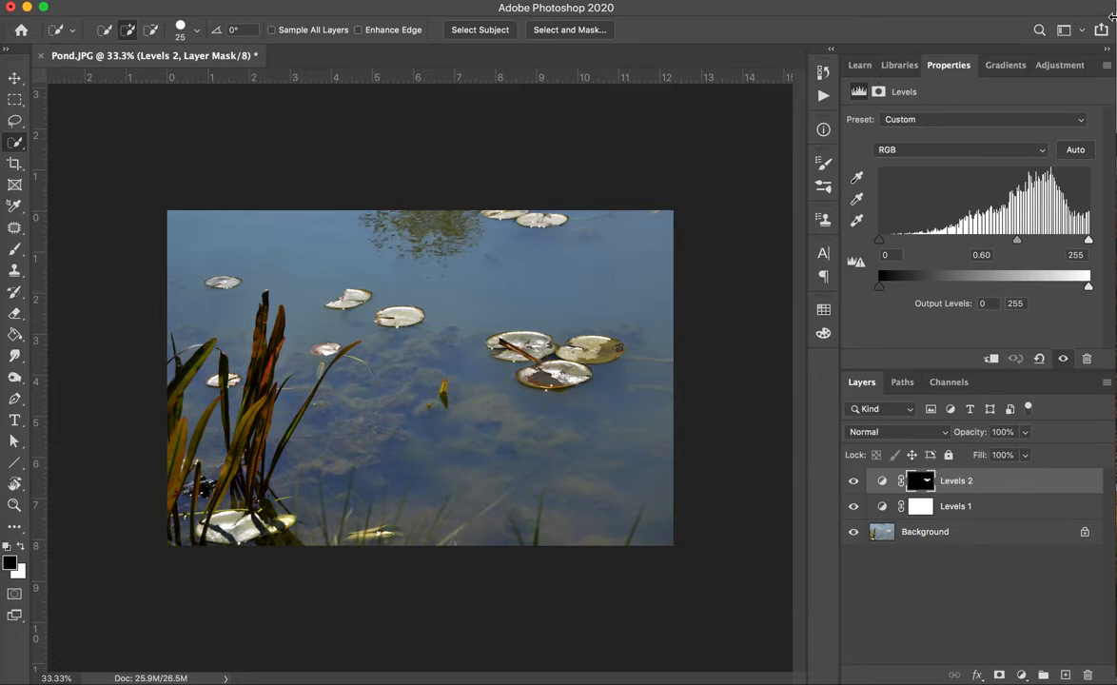
pyautogui.click(1047, 67)
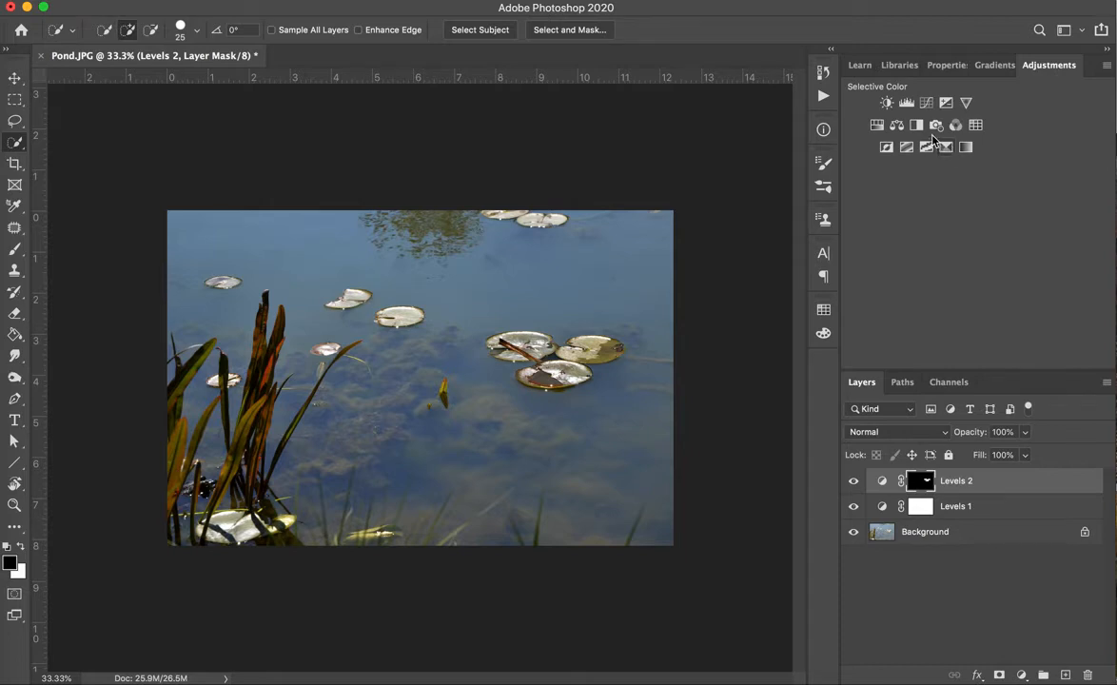
pyautogui.click(878, 126)
pyautogui.moveTo(972, 187); pyautogui.dragTo(950, 181)
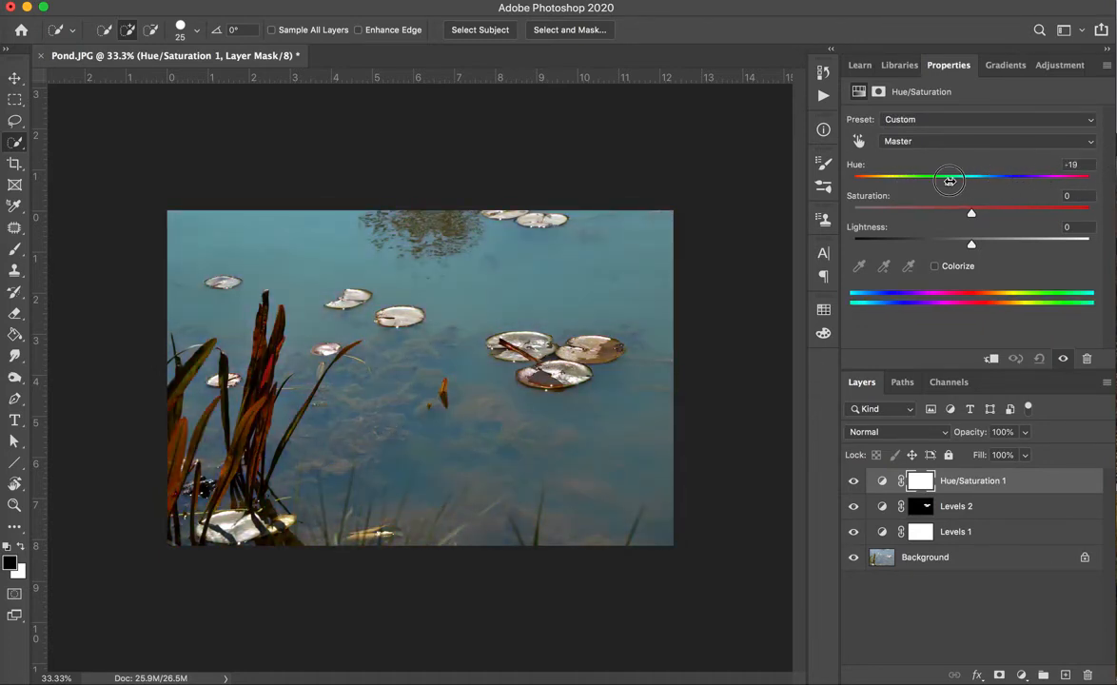
pyautogui.moveTo(975, 481); pyautogui.dragTo(1089, 676)
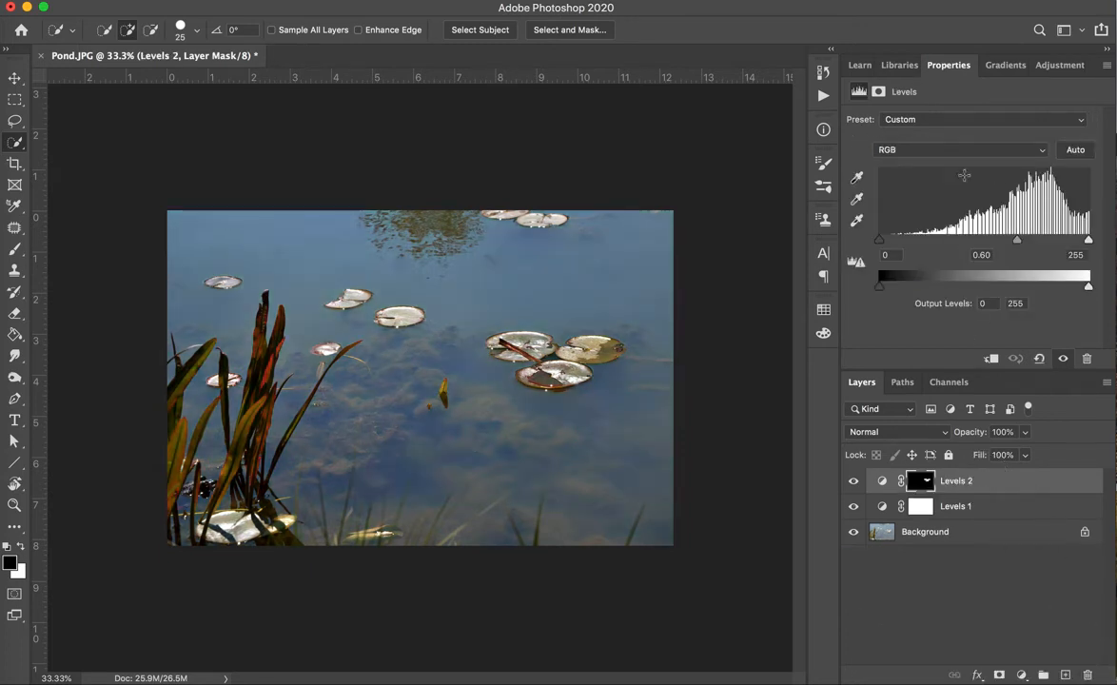
# Add a Selective Color adjustment layer and, for the Cyans, raise cyan strongly and set yellow to +6%.
pyautogui.click(1043, 69)
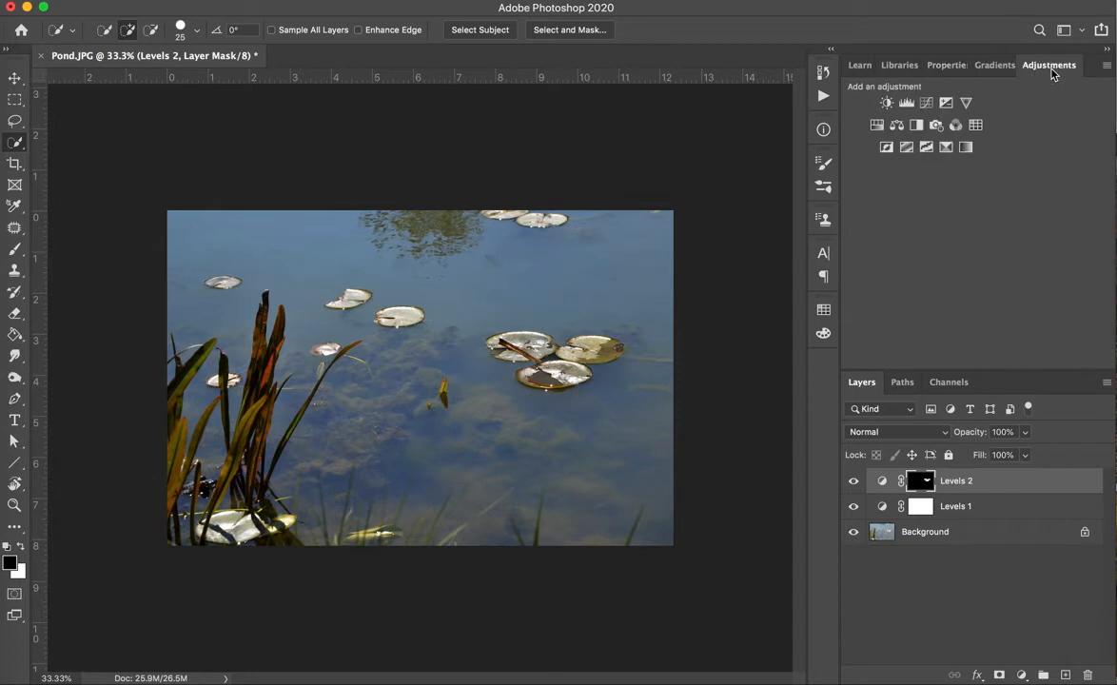
pyautogui.click(947, 149)
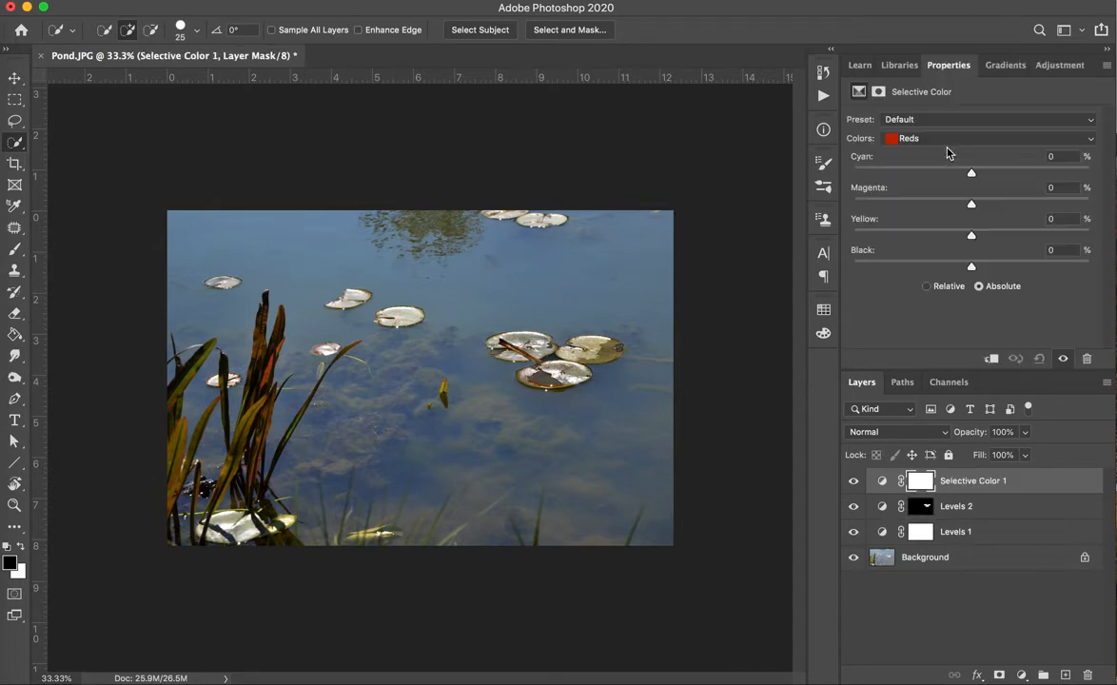
pyautogui.click(936, 141)
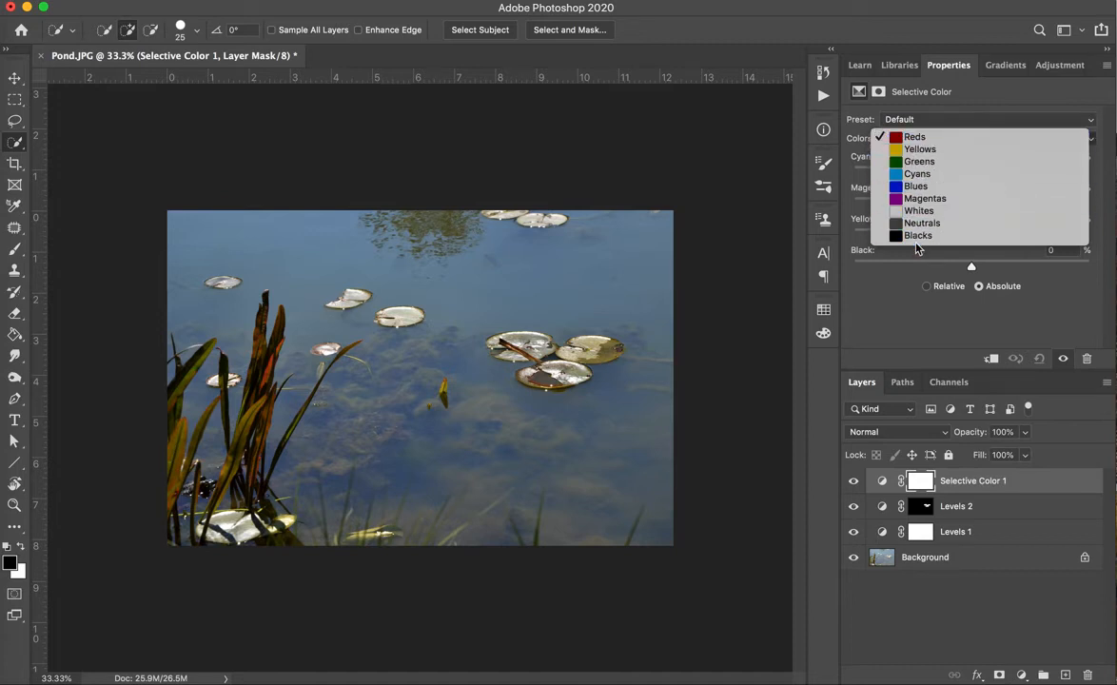
pyautogui.click(928, 176)
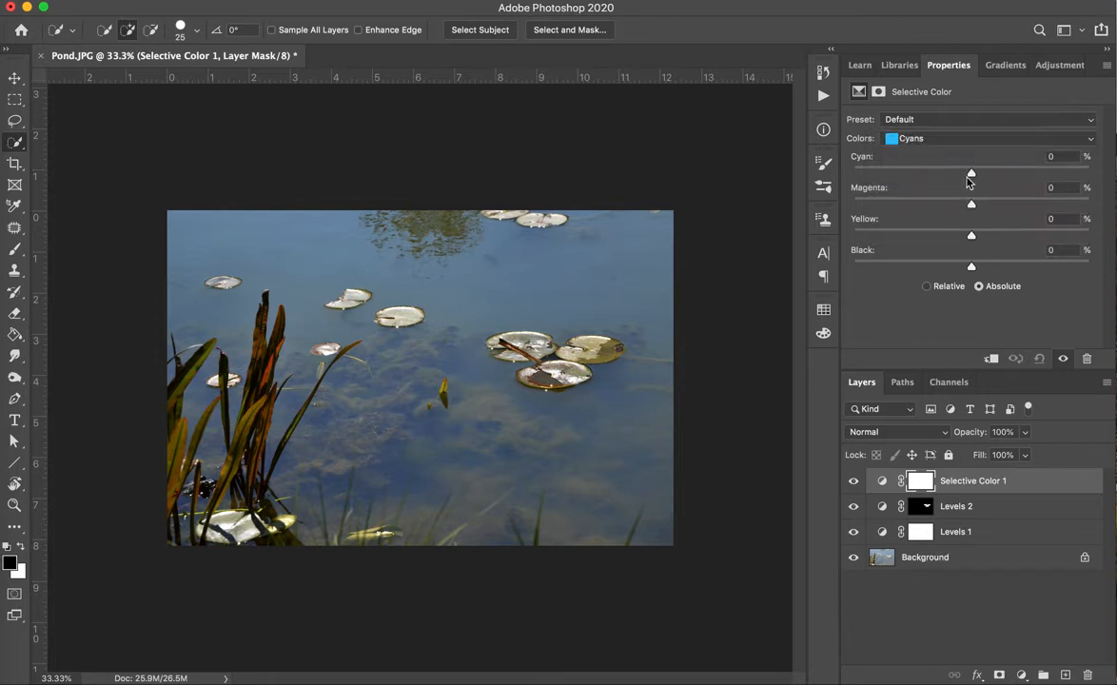
pyautogui.moveTo(971, 176); pyautogui.dragTo(1065, 173)
pyautogui.moveTo(973, 205)
pyautogui.mouseDown()
pyautogui.moveTo(935, 204)
pyautogui.moveTo(987, 203)
pyautogui.moveTo(1050, 238)
pyautogui.moveTo(839, 236)
pyautogui.moveTo(1066, 217)
pyautogui.moveTo(961, 215)
pyautogui.moveTo(978, 215)
pyautogui.mouseUp()
# In the Selective Color layer's Yellows, set cyan to -12% and magenta to -44%.
pyautogui.click(1001, 141)
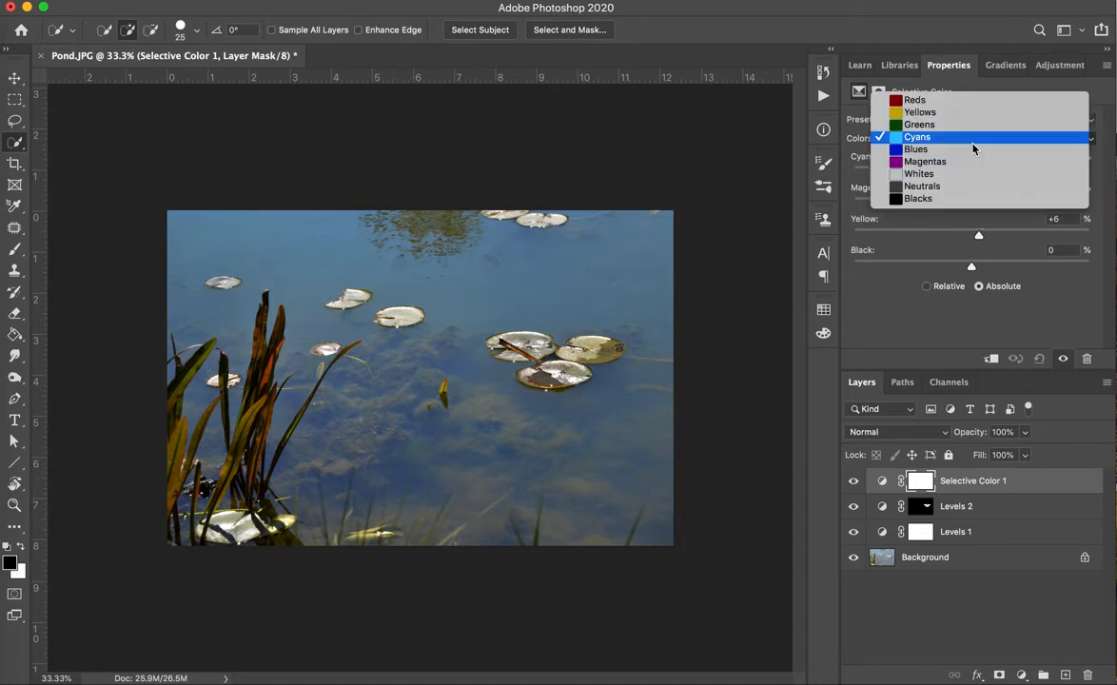
pyautogui.click(923, 112)
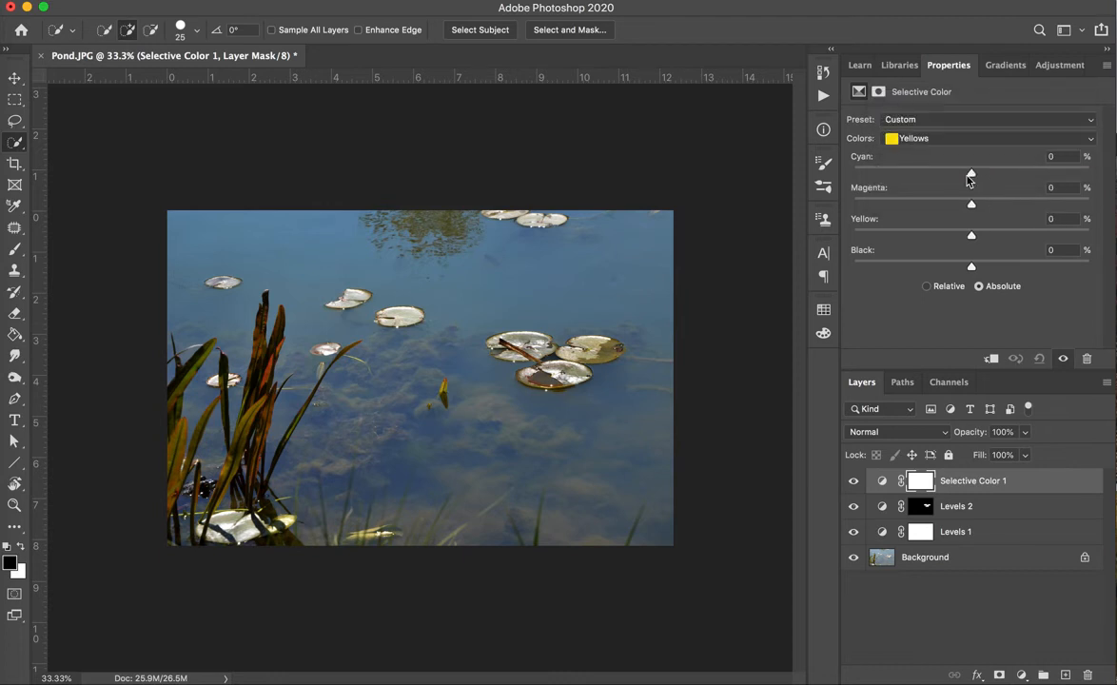
pyautogui.moveTo(973, 176); pyautogui.dragTo(921, 202)
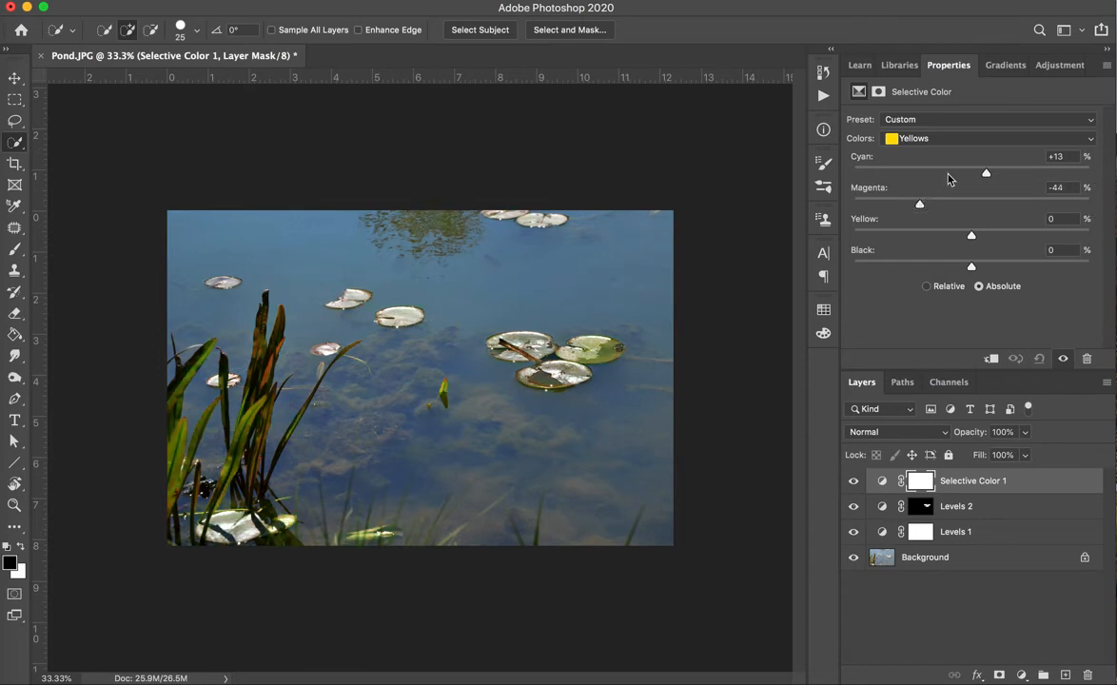
pyautogui.moveTo(987, 177); pyautogui.dragTo(957, 172)
# Set cyan to -100% for the Reds and magenta to -64% for the Yellows in the Selective Color layer.
pyautogui.click(940, 139)
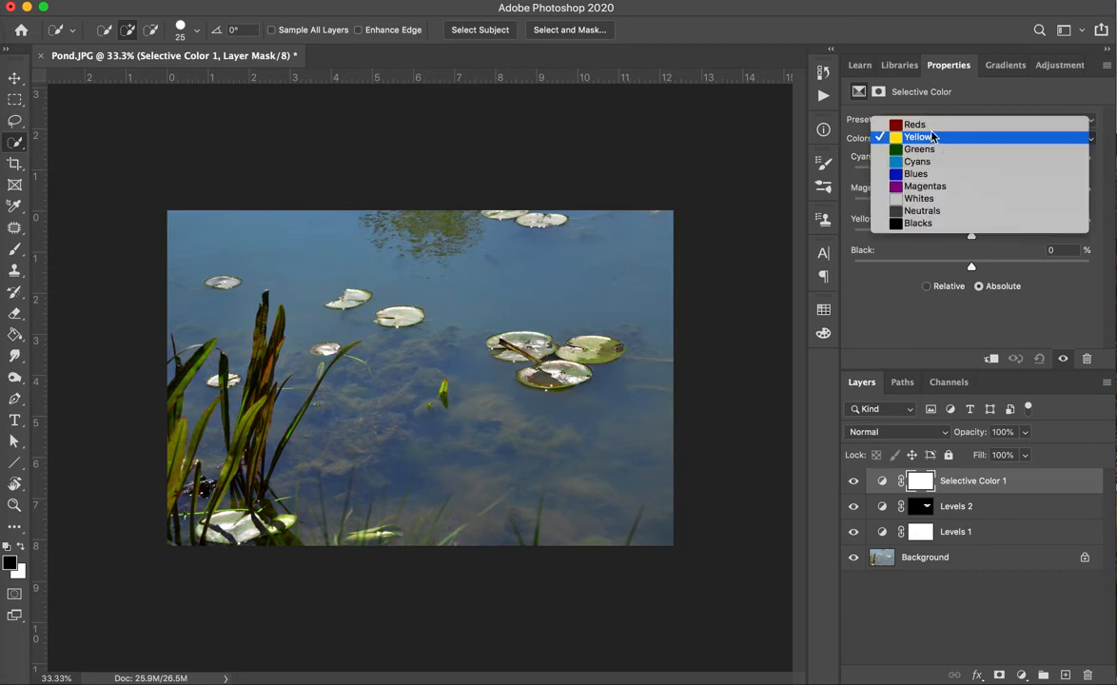
pyautogui.click(923, 121)
pyautogui.moveTo(973, 175); pyautogui.dragTo(785, 173)
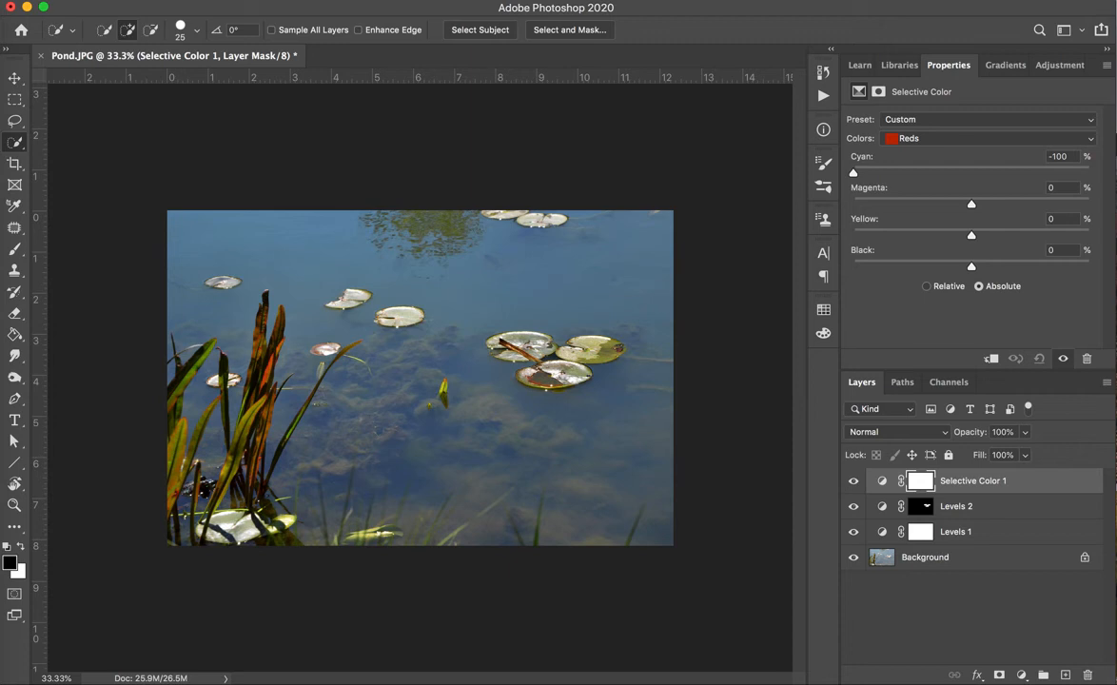
pyautogui.click(935, 139)
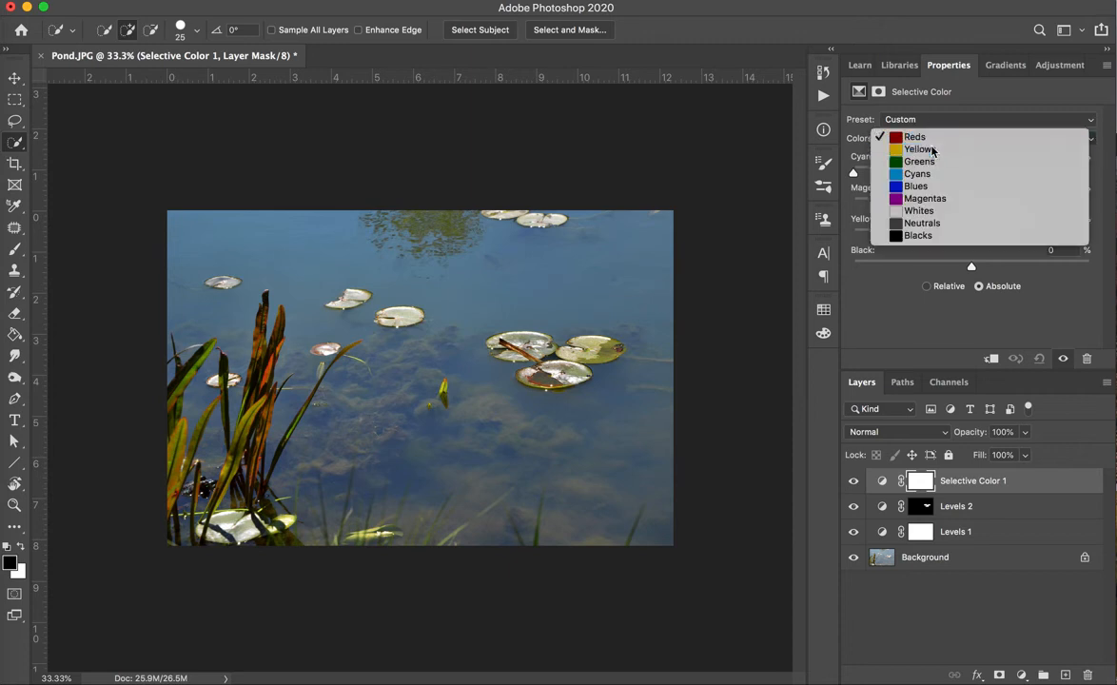
pyautogui.click(927, 152)
pyautogui.moveTo(920, 205); pyautogui.dragTo(895, 201)
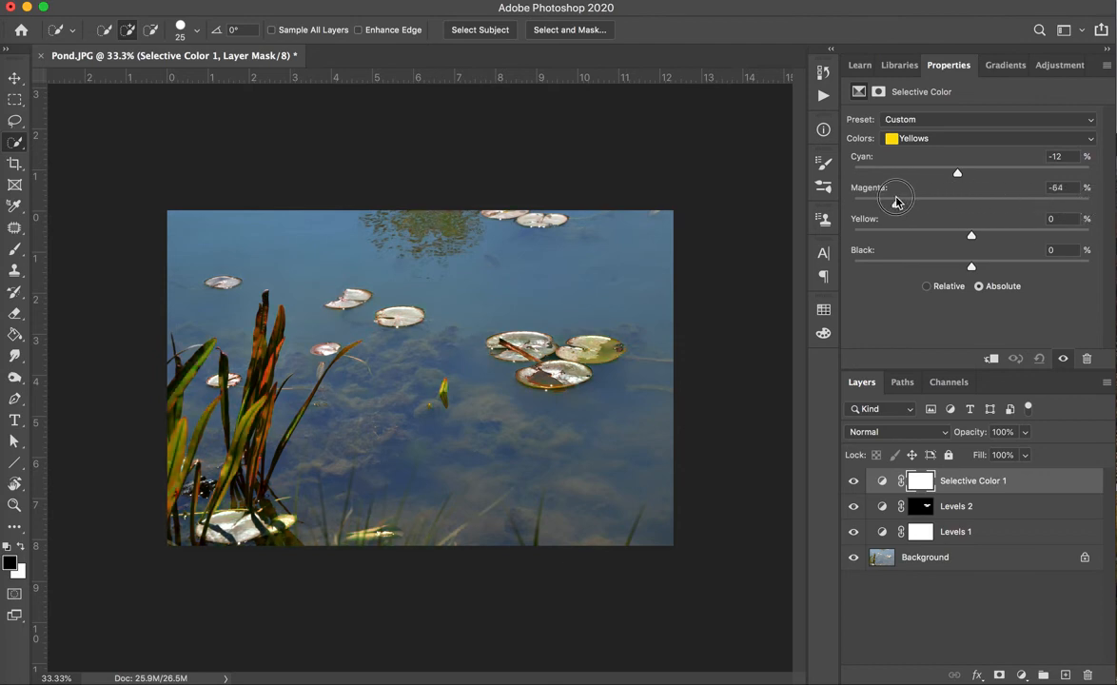
# Reduce cyan slightly in the Whites, and set the Magentas to cyan +23%, magenta +100% and yellow -31%.
pyautogui.click(956, 144)
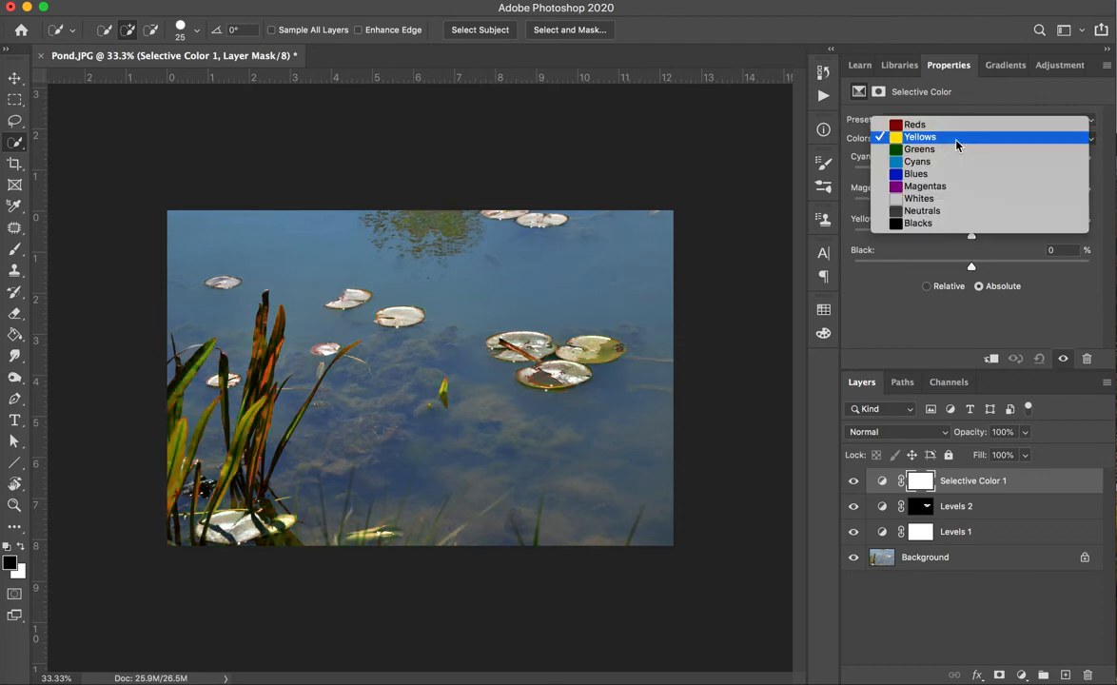
pyautogui.click(931, 203)
pyautogui.moveTo(972, 174)
pyautogui.mouseDown()
pyautogui.moveTo(923, 180)
pyautogui.moveTo(1085, 179)
pyautogui.moveTo(911, 184)
pyautogui.moveTo(962, 176)
pyautogui.moveTo(954, 171)
pyautogui.mouseUp()
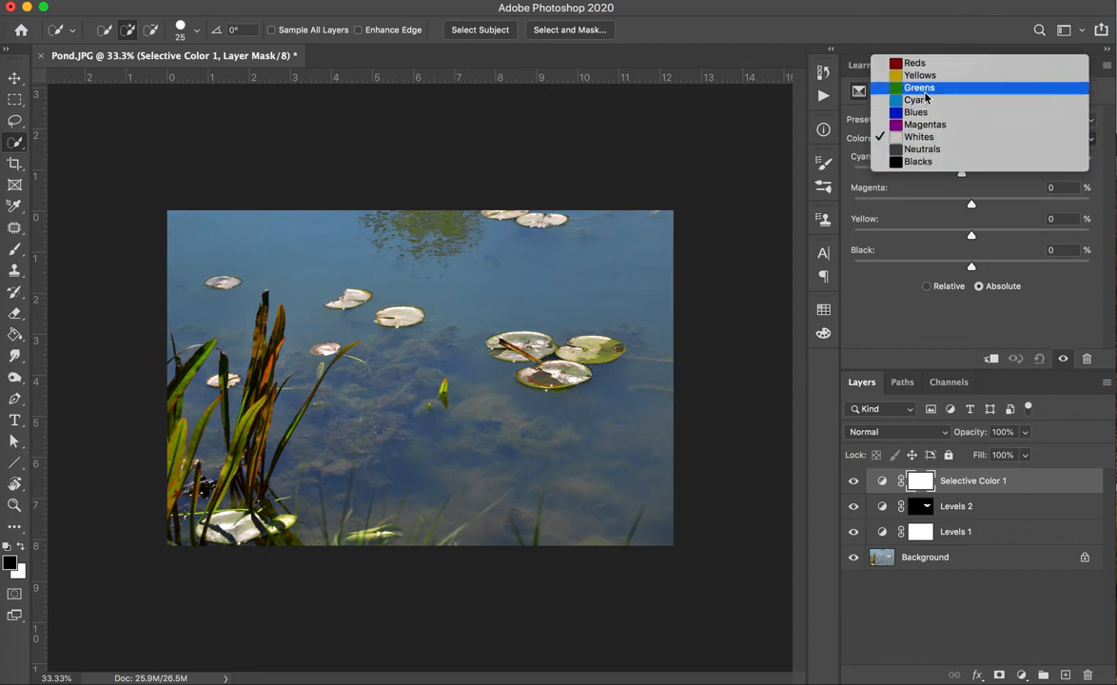
pyautogui.click(933, 126)
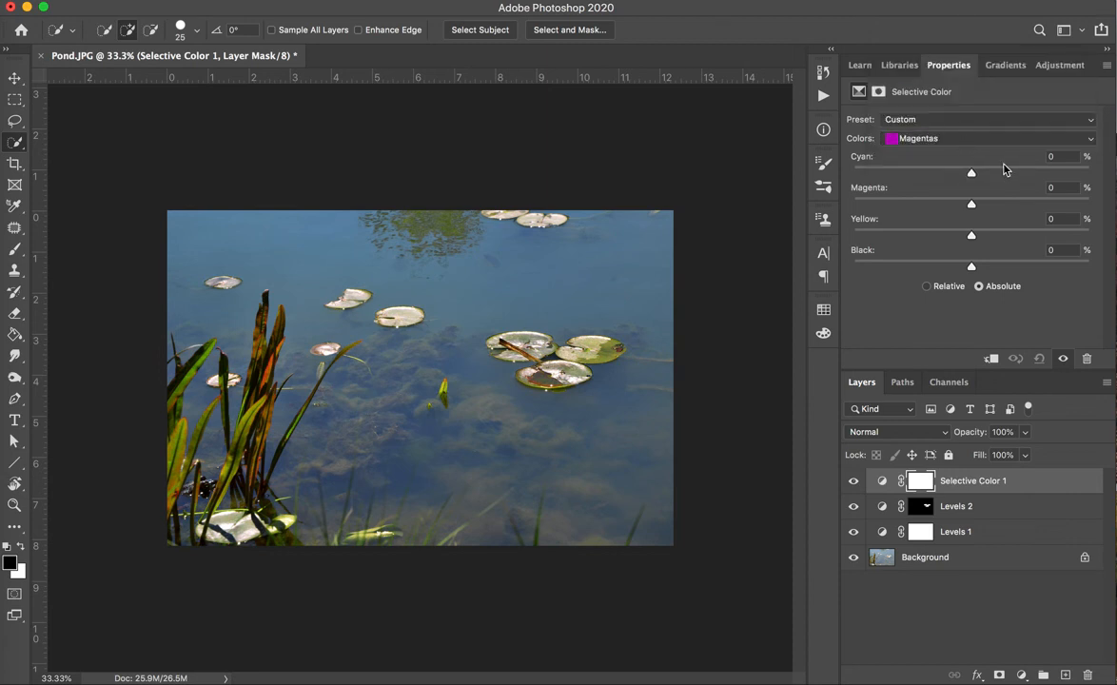
pyautogui.moveTo(971, 174); pyautogui.dragTo(1090, 204)
pyautogui.moveTo(942, 242); pyautogui.dragTo(935, 237)
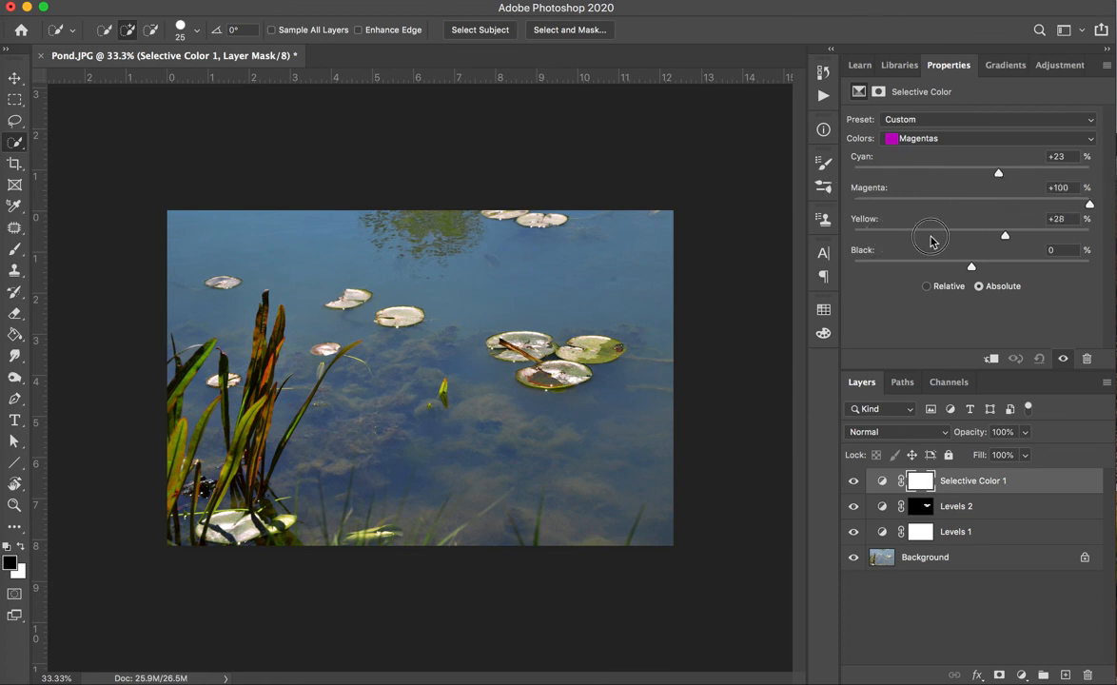
# For the Neutrals in the Selective Color layer, set cyan to +17% and magenta to +3%.
pyautogui.click(943, 142)
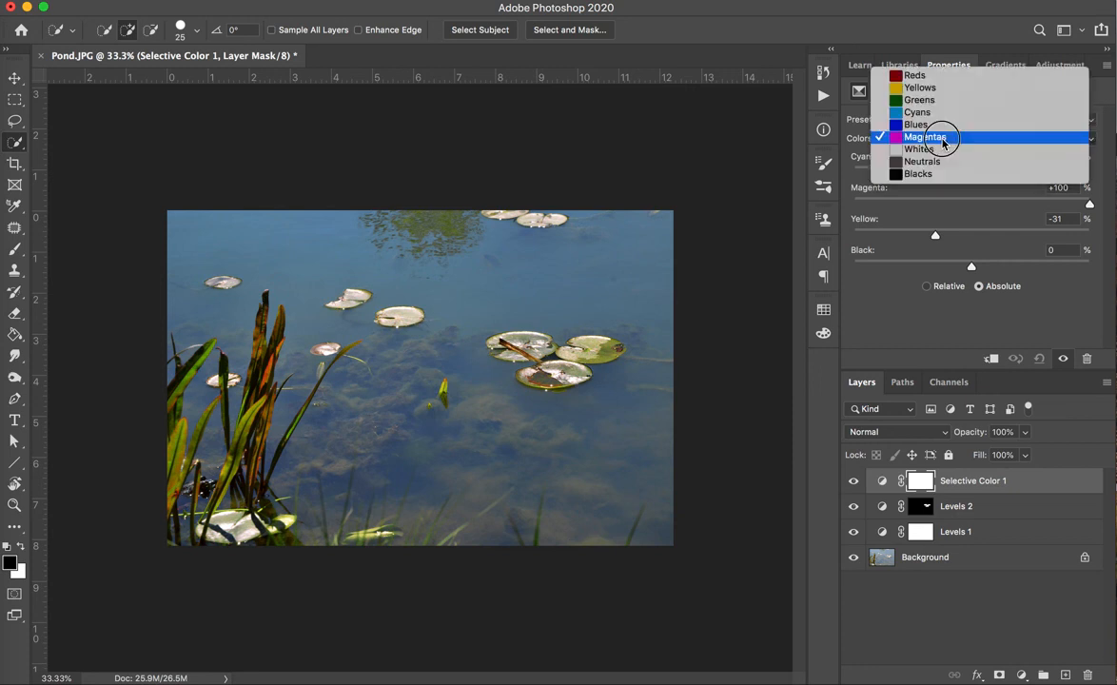
pyautogui.click(943, 162)
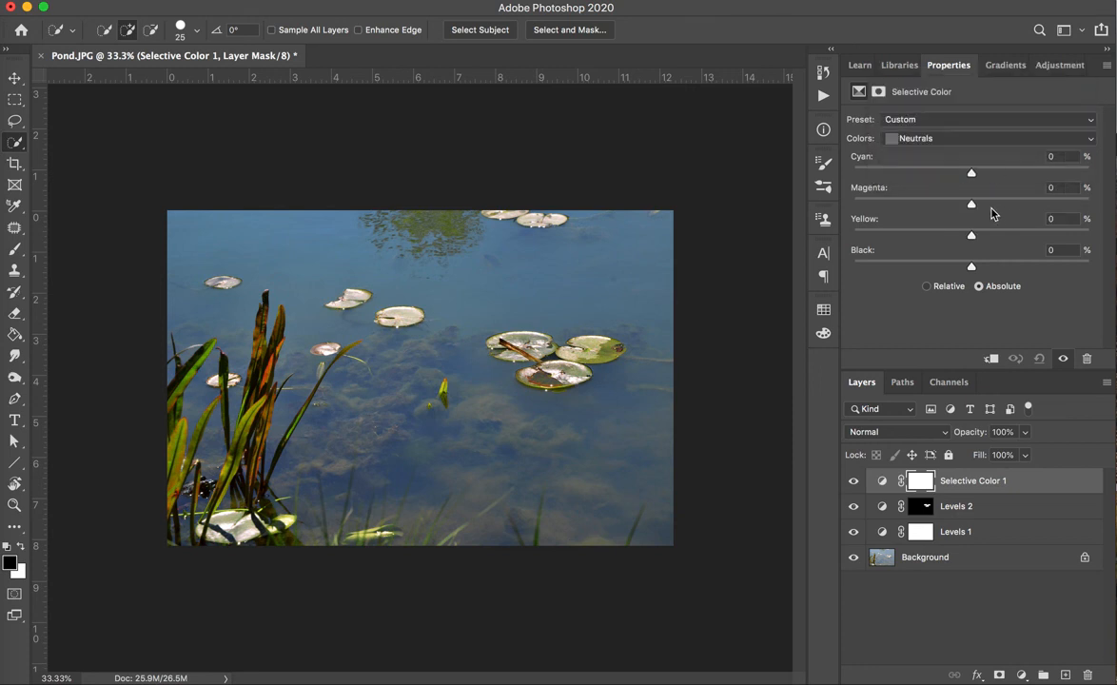
pyautogui.moveTo(973, 176); pyautogui.dragTo(975, 206)
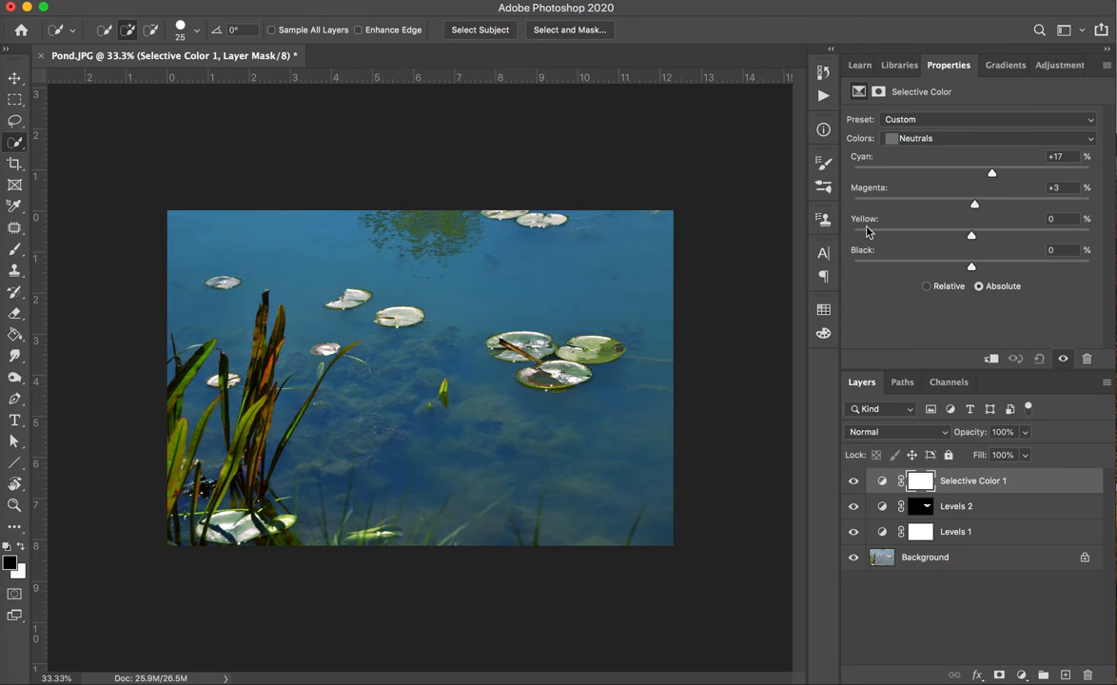